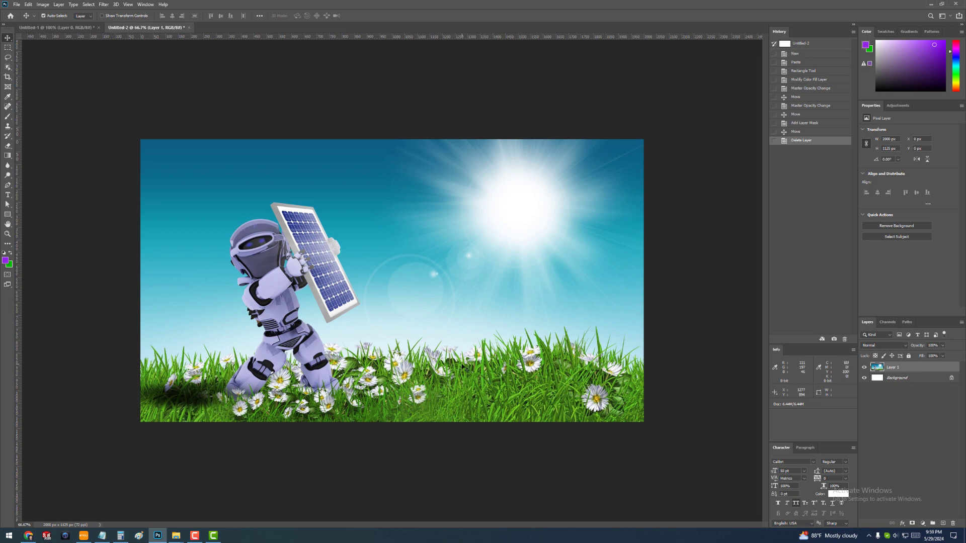
- Draw a rectangle about 481 × 110 px over the grass to the right of the robot
{"action": "left_click", "coordinate": [8, 214]}
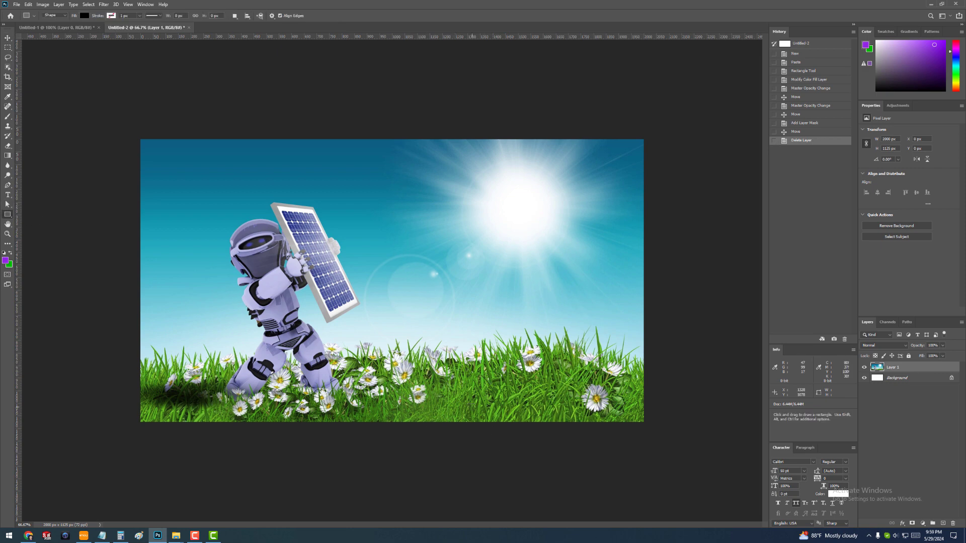
{"action": "left_click_drag", "start_coordinate": [452, 375], "coordinate": [573, 402]}
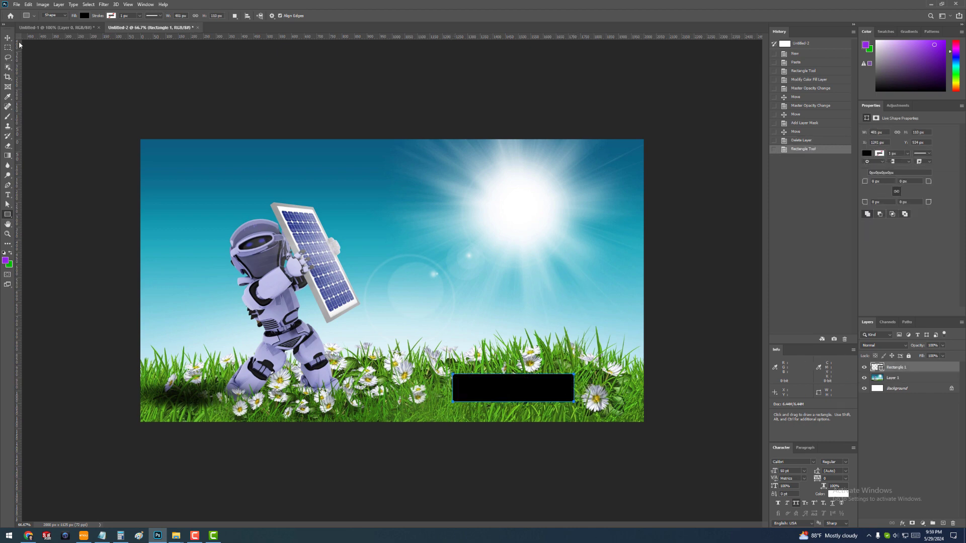
{"action": "key", "text": "v"}
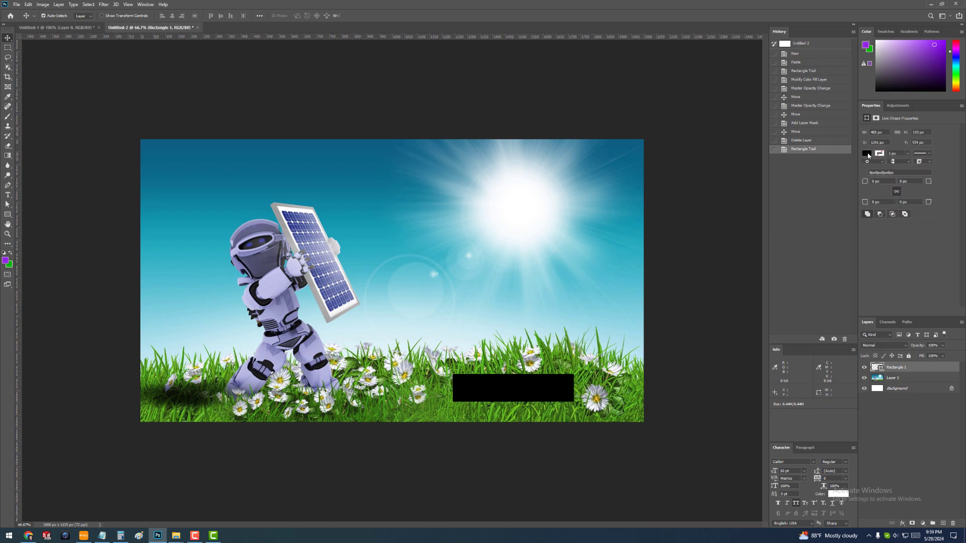
- Fill the rectangle on the grass with white and move it slightly left and down
{"action": "left_click", "coordinate": [866, 153]}
{"action": "left_click", "coordinate": [862, 194]}
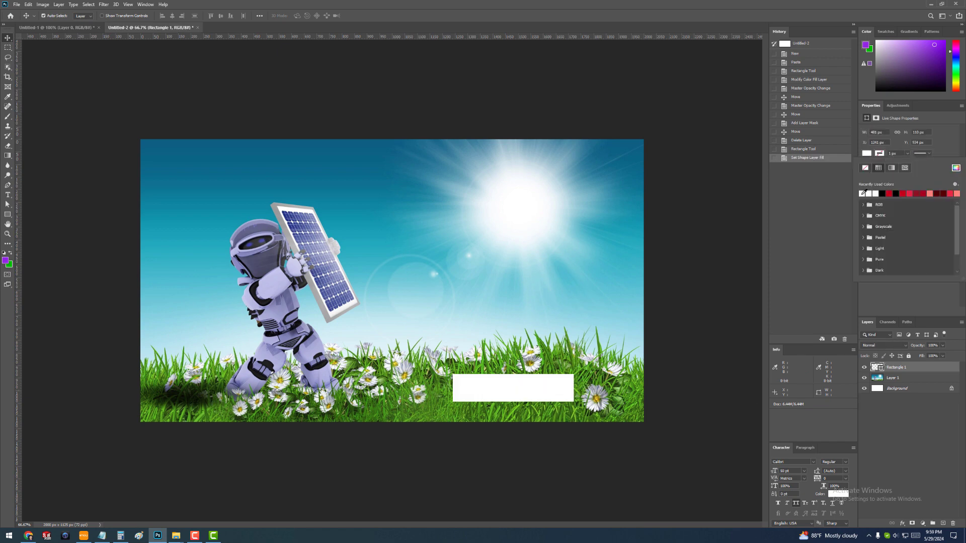
{"action": "left_click", "coordinate": [531, 392]}
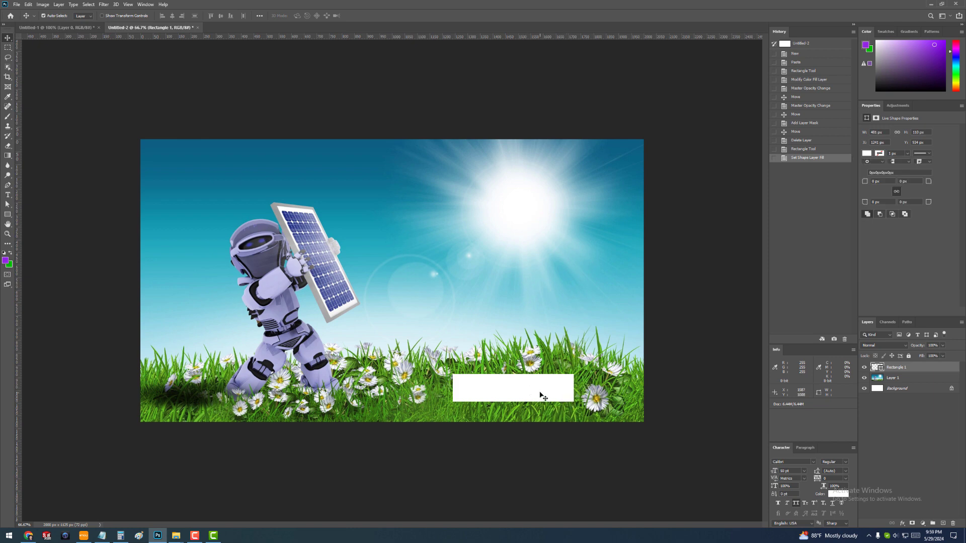
{"action": "left_click_drag", "start_coordinate": [550, 387], "coordinate": [523, 402]}
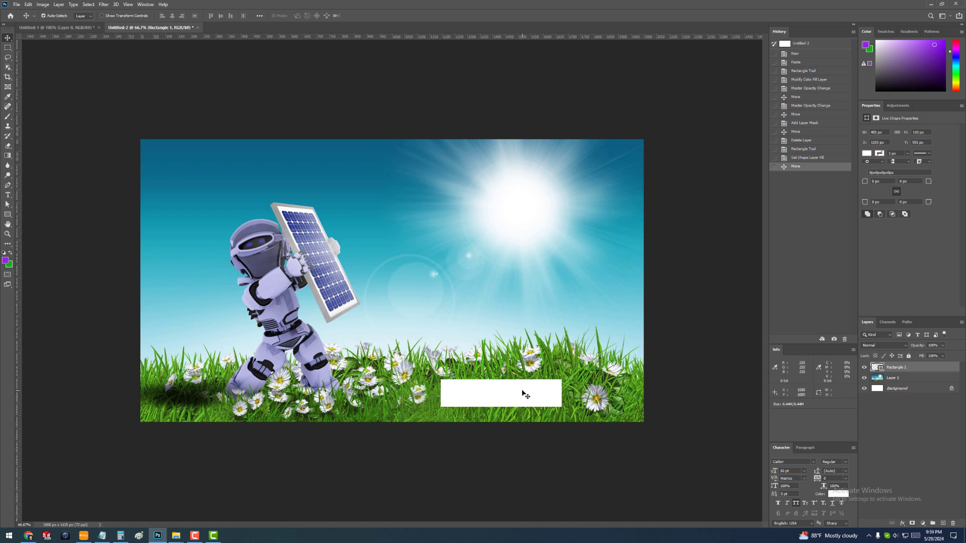
{"action": "left_click_drag", "start_coordinate": [524, 394], "coordinate": [512, 393]}
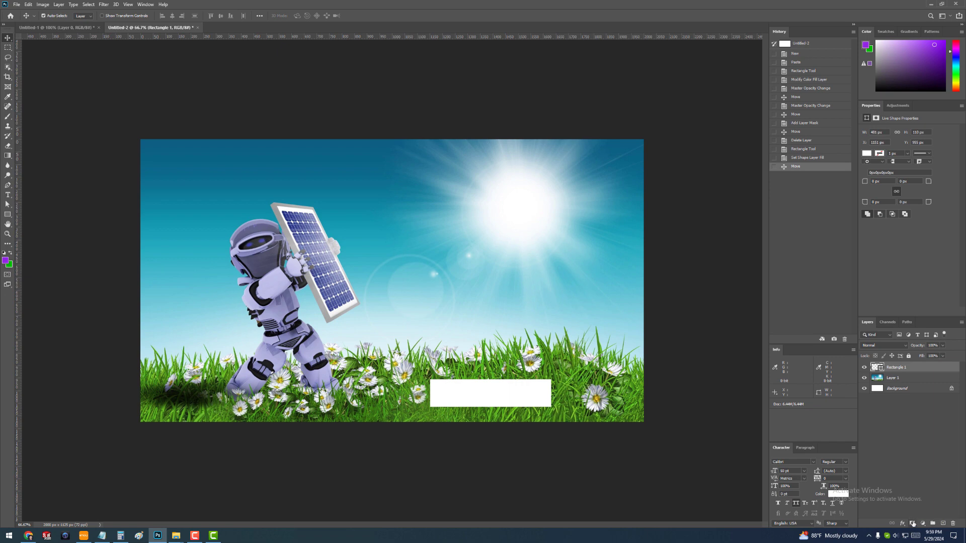
- Add a layer mask to the white rectangle and prepare the Brush tool with black (000000) as the foreground colour
{"action": "left_click", "coordinate": [912, 523]}
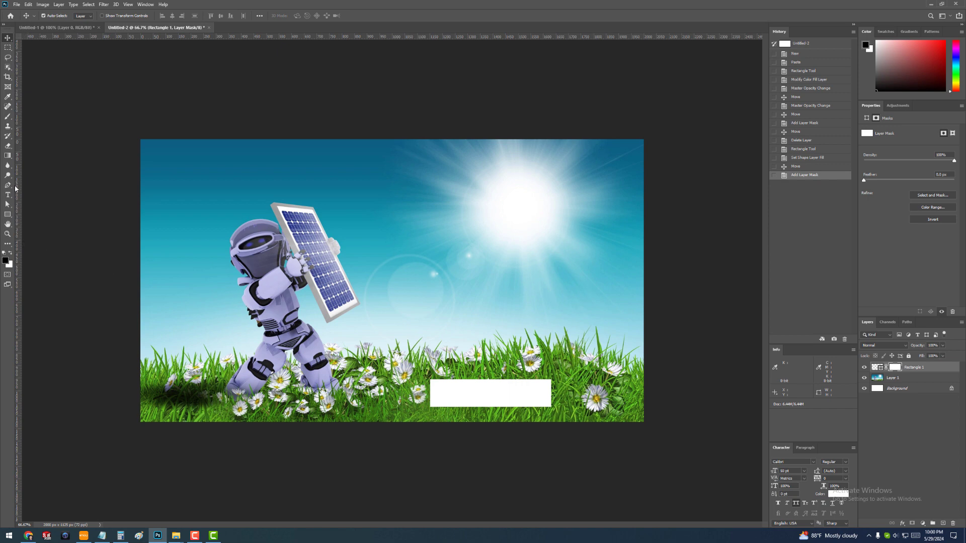
{"action": "left_click", "coordinate": [8, 118]}
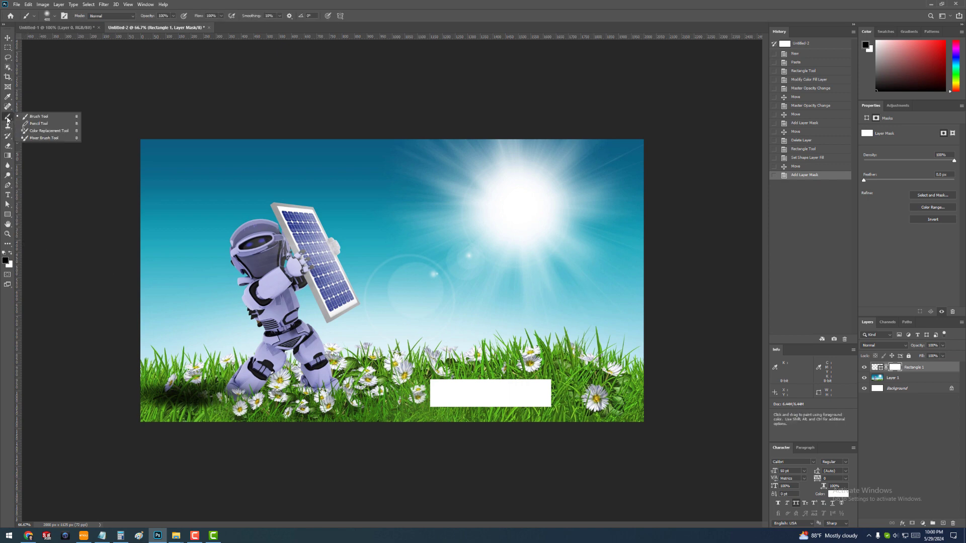
{"action": "left_click", "coordinate": [40, 116]}
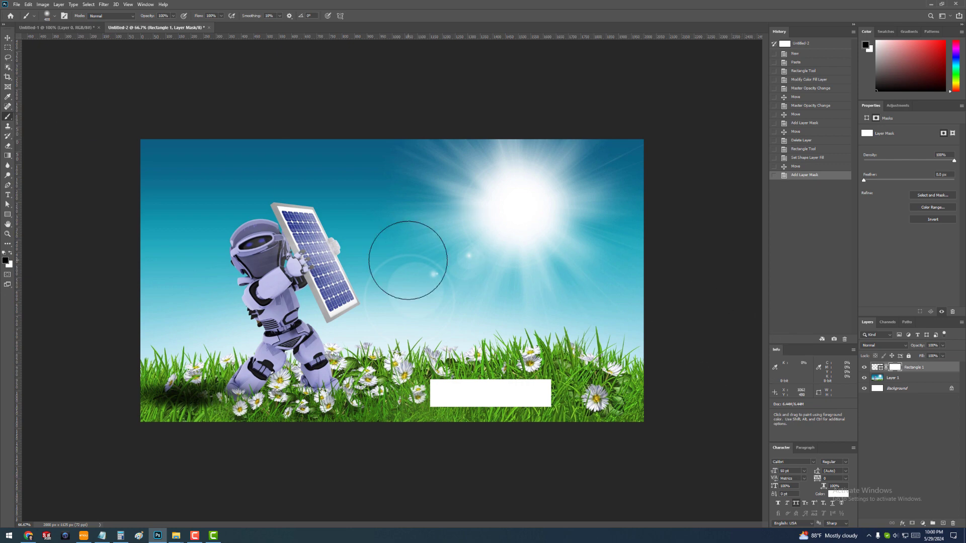
{"action": "left_click", "coordinate": [5, 260]}
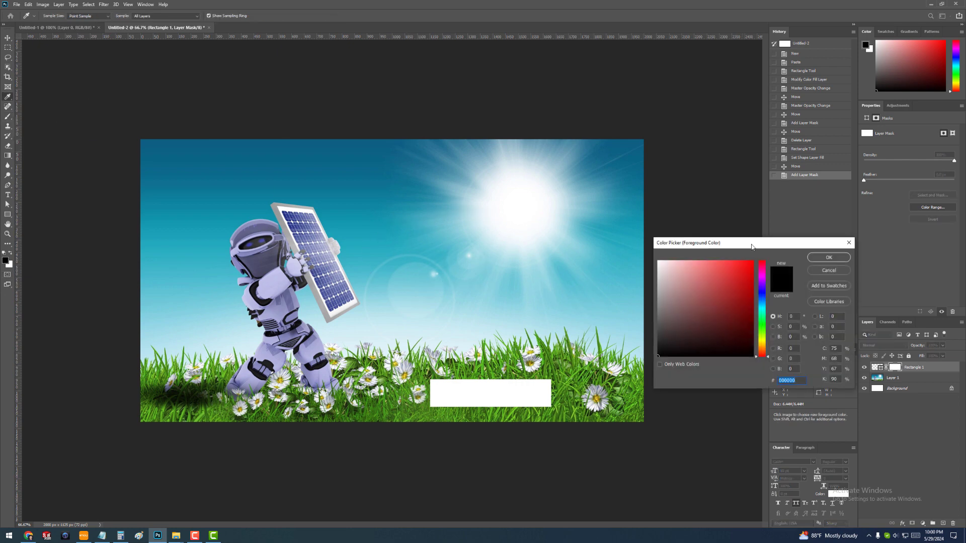
{"action": "left_click_drag", "start_coordinate": [753, 243], "coordinate": [443, 177]}
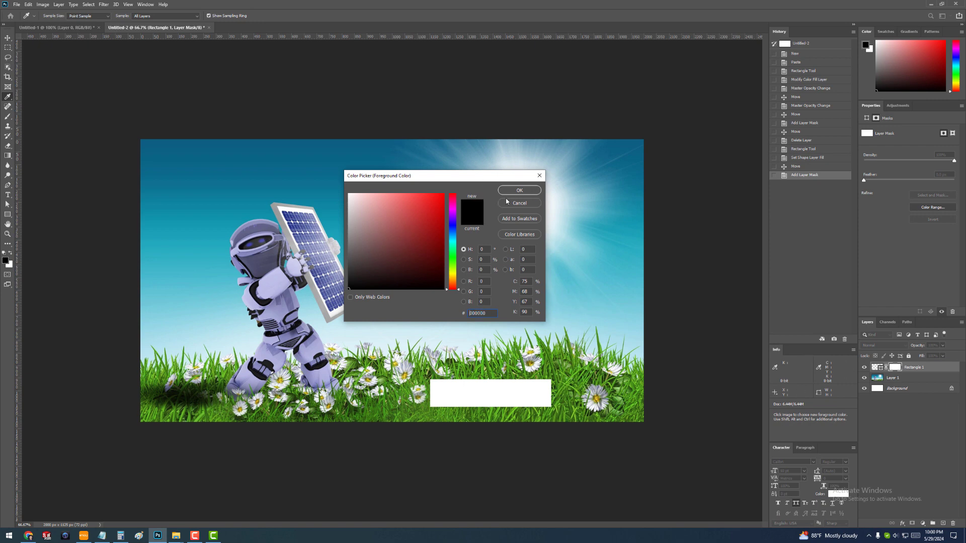
{"action": "left_click", "coordinate": [446, 193]}
{"action": "left_click_drag", "start_coordinate": [360, 278], "coordinate": [347, 291]}
{"action": "left_click", "coordinate": [519, 191]}
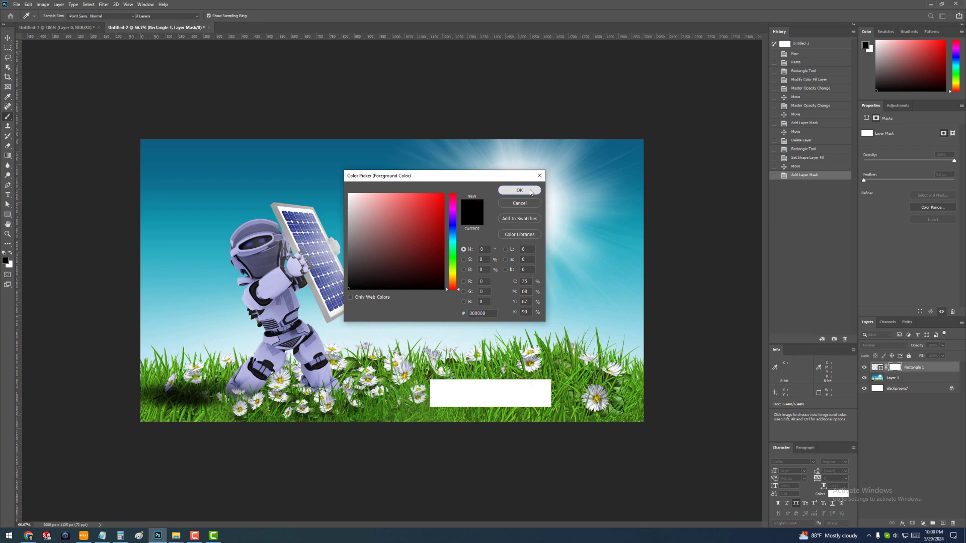
{"action": "key", "text": "b"}
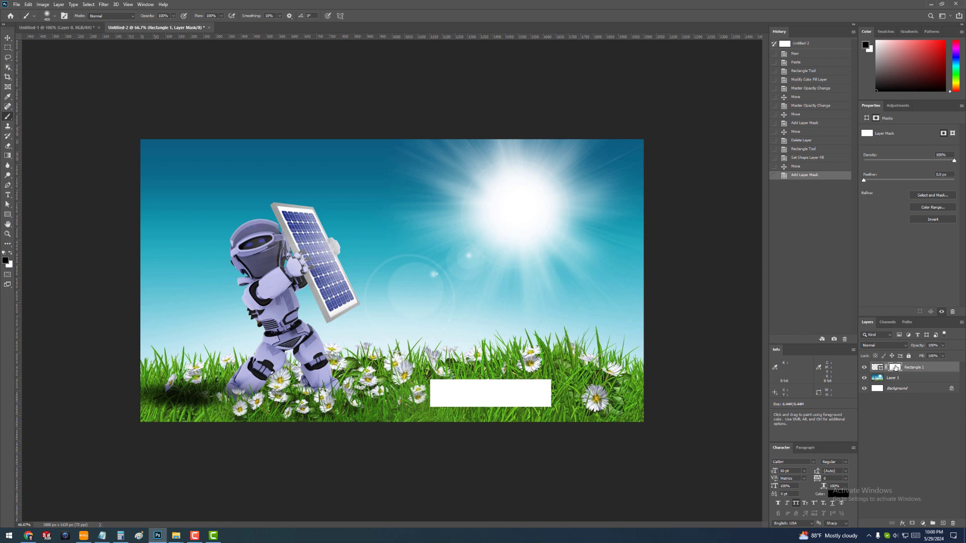
- Paint black on the layer mask at the right and left ends of the rectangle to fade both edges
{"action": "left_click", "coordinate": [568, 391]}
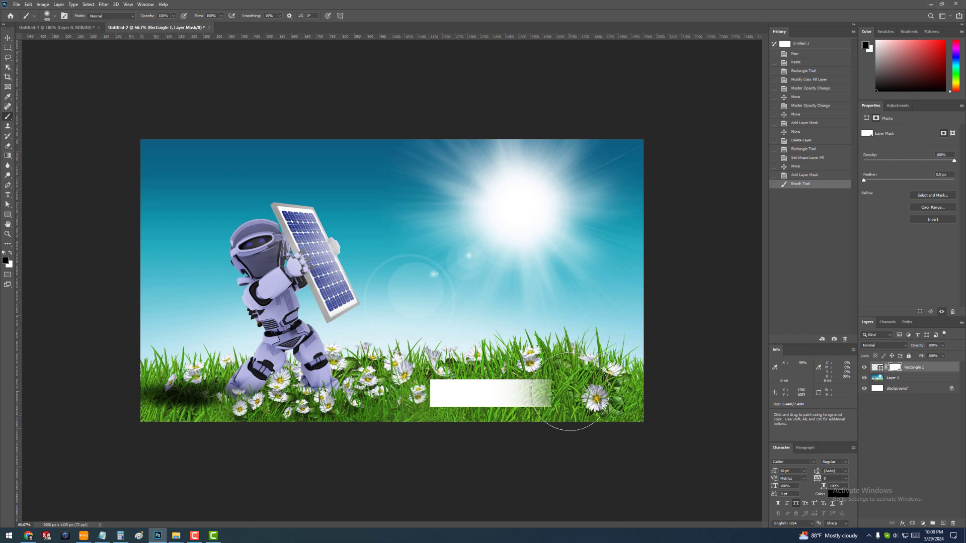
{"action": "left_click", "coordinate": [569, 398]}
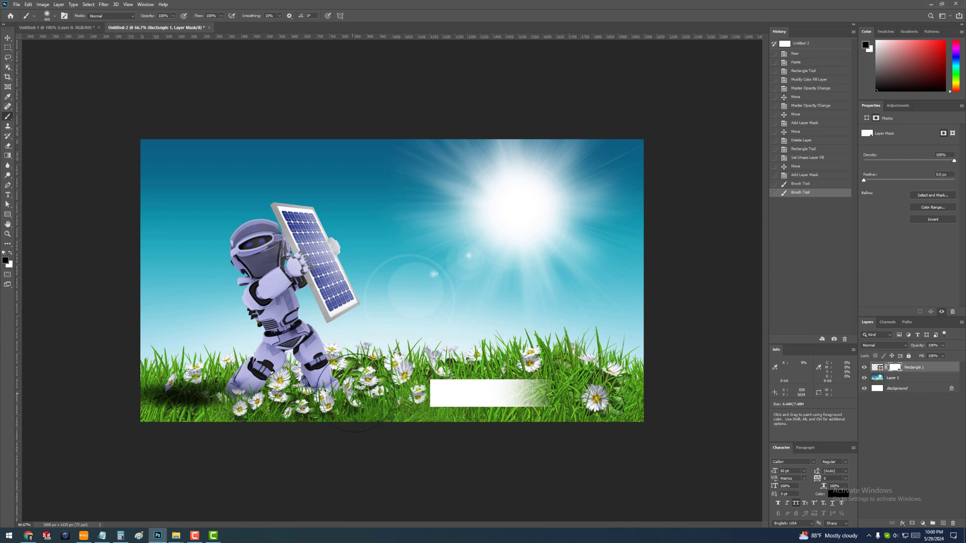
{"action": "left_click_drag", "start_coordinate": [408, 388], "coordinate": [408, 390]}
{"action": "left_click", "coordinate": [408, 390]}
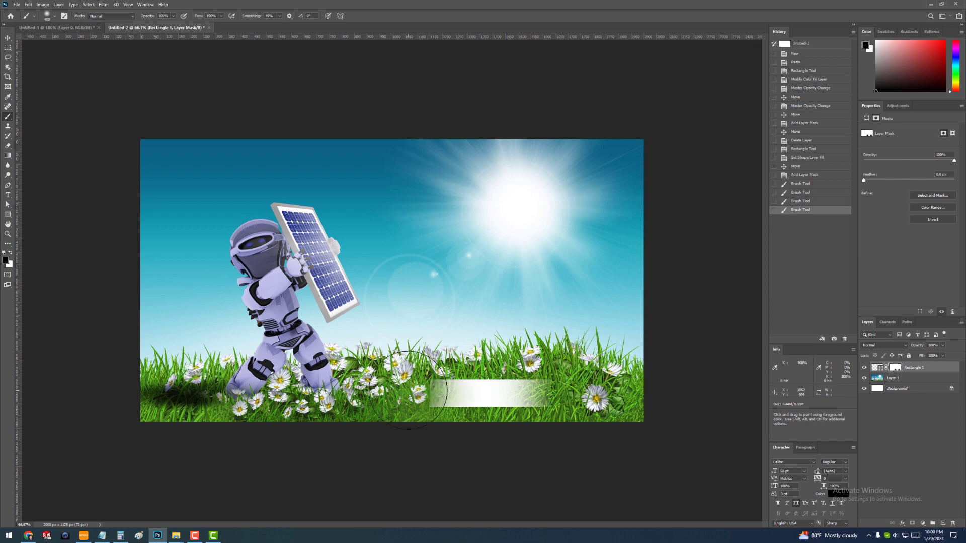
{"action": "left_click", "coordinate": [410, 392]}
{"action": "left_click", "coordinate": [8, 38]}
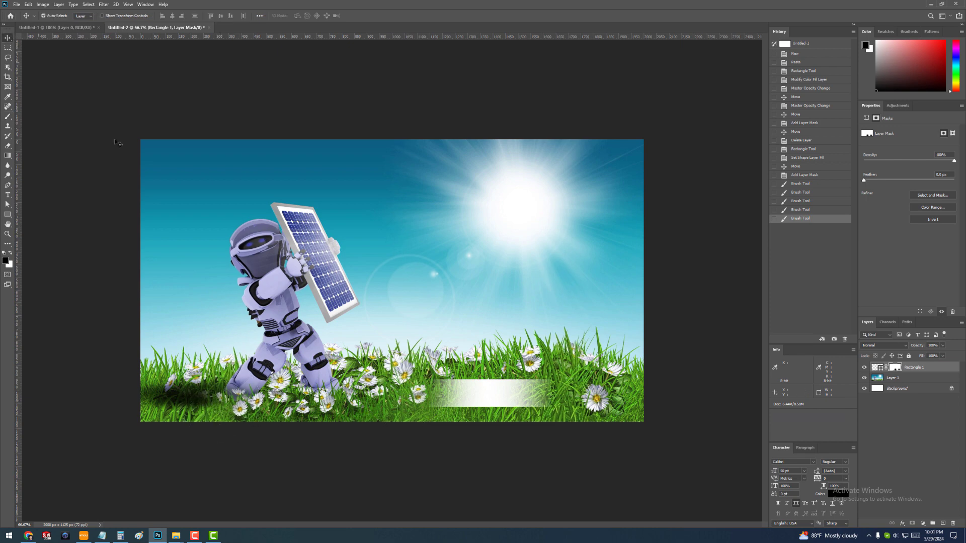
- Add a text layer reading "FEATHER EFFECT" in the sky just above the grass
{"action": "key", "text": "t"}
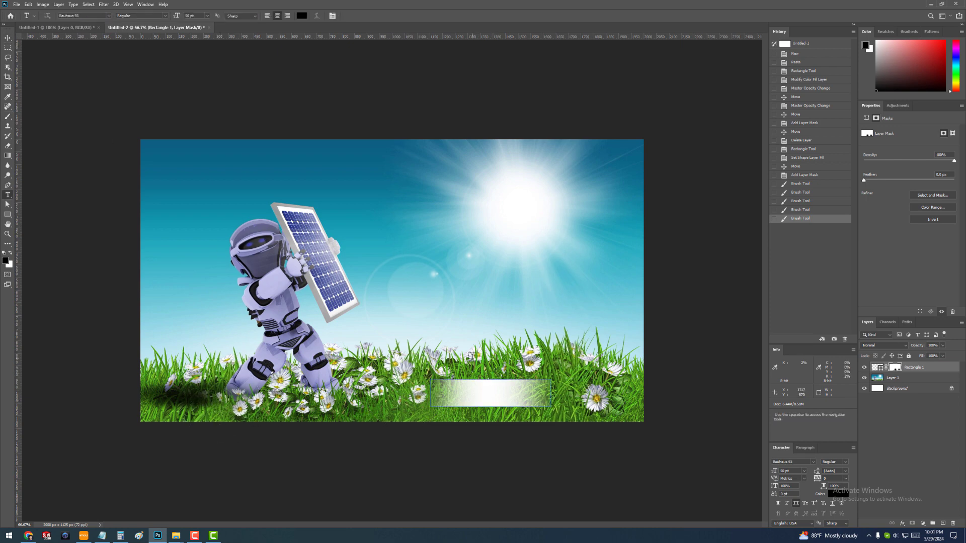
{"action": "left_click", "coordinate": [445, 313]}
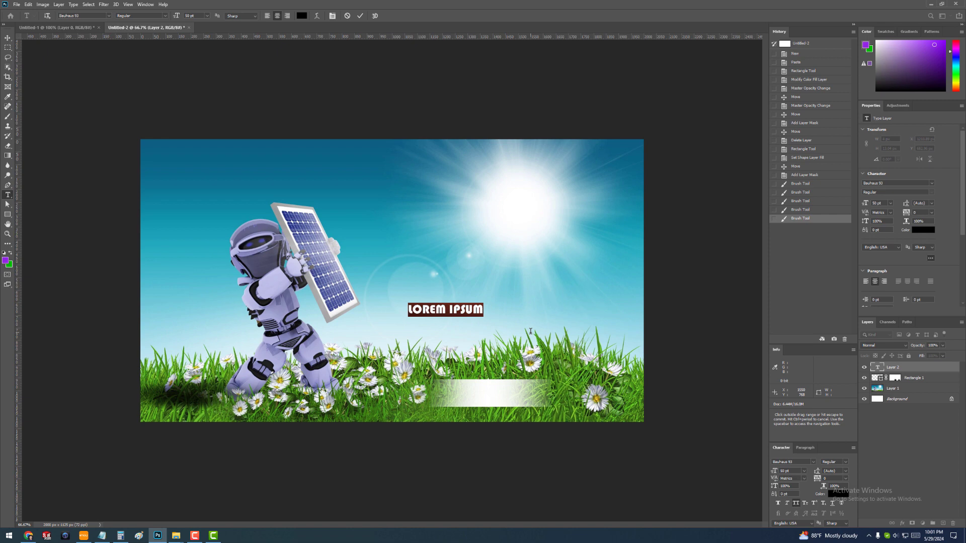
{"action": "type", "text": "F"}
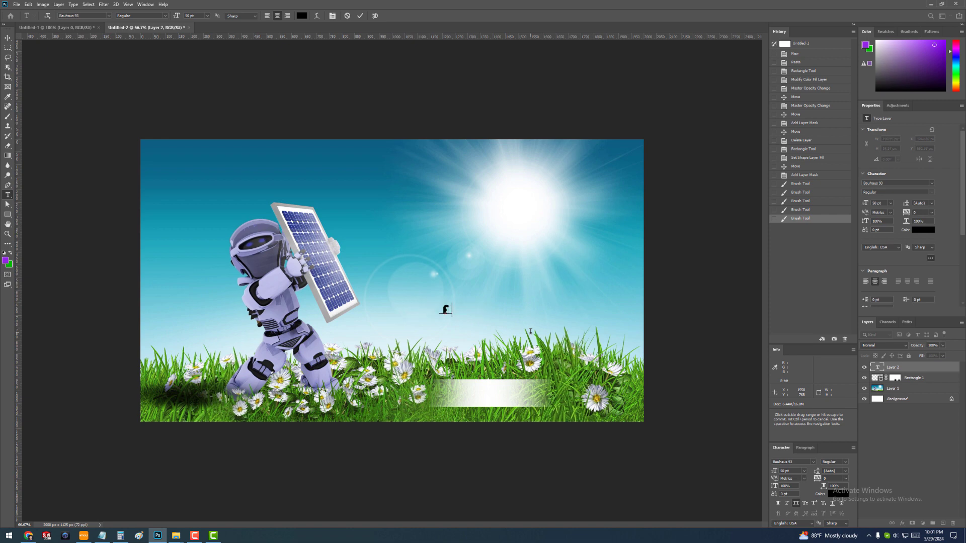
{"action": "type", "text": "EATHER EFFECT"}
{"action": "left_click", "coordinate": [8, 38]}
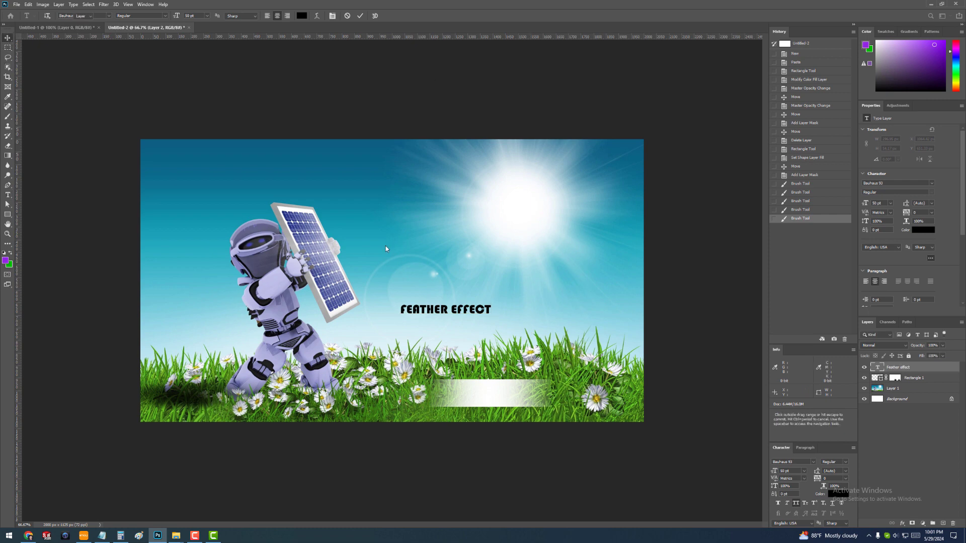
- Move the "FEATHER EFFECT" text onto the faded rectangle and fill it with the green background colour
{"action": "left_click_drag", "start_coordinate": [482, 316], "coordinate": [527, 400]}
{"action": "key", "text": "ctrl+BackSpace"}
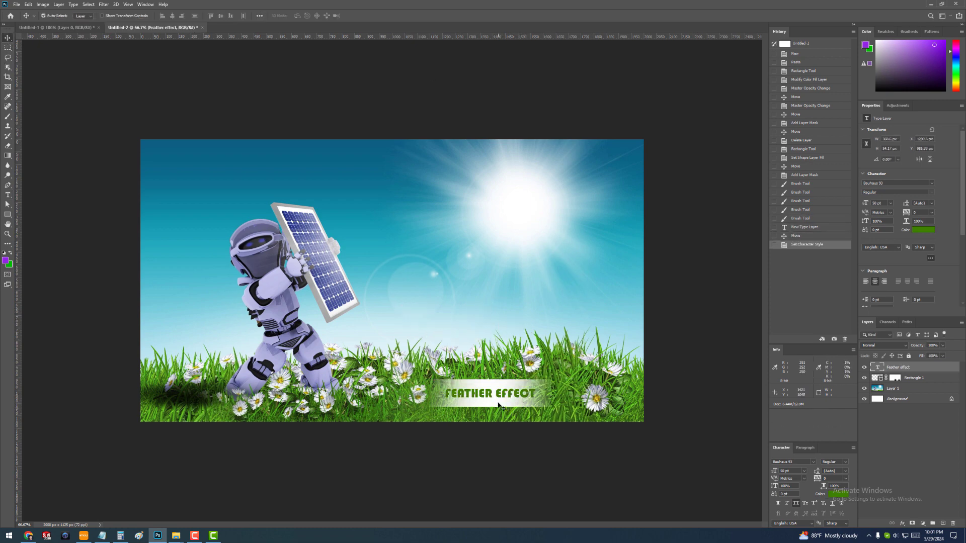
- Set the opacity of the faded rectangle's layer to 90% and deselect the layer
{"action": "left_click", "coordinate": [920, 377]}
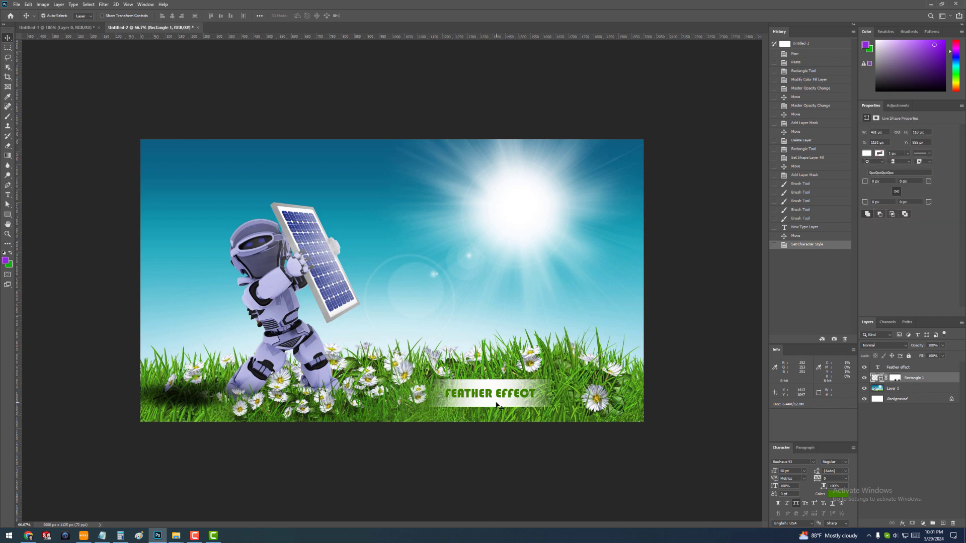
{"action": "left_click", "coordinate": [931, 346]}
{"action": "left_click", "coordinate": [930, 345]}
{"action": "double_click", "coordinate": [930, 346]}
{"action": "type", "text": "5"}
{"action": "type", "text": "0"}
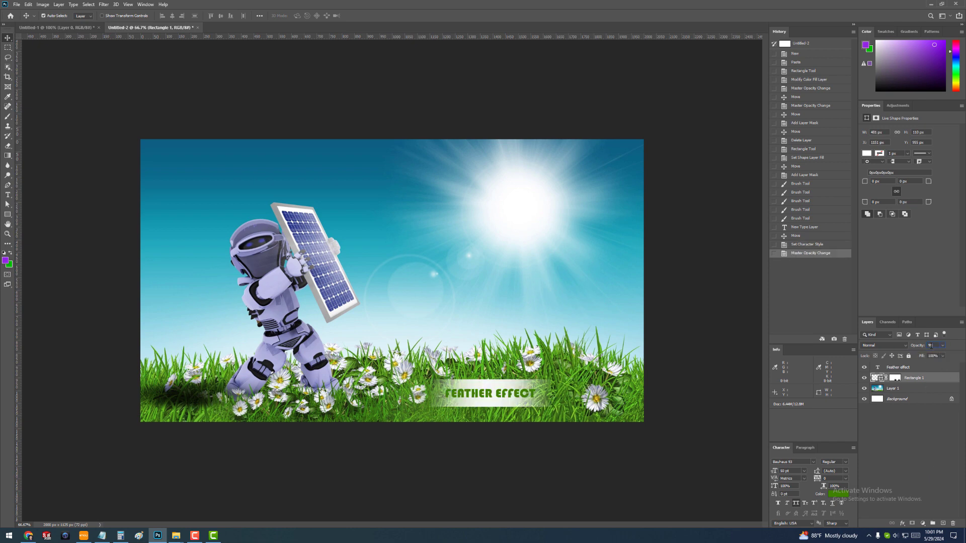
{"action": "type", "text": "90"}
{"action": "left_click", "coordinate": [711, 325]}
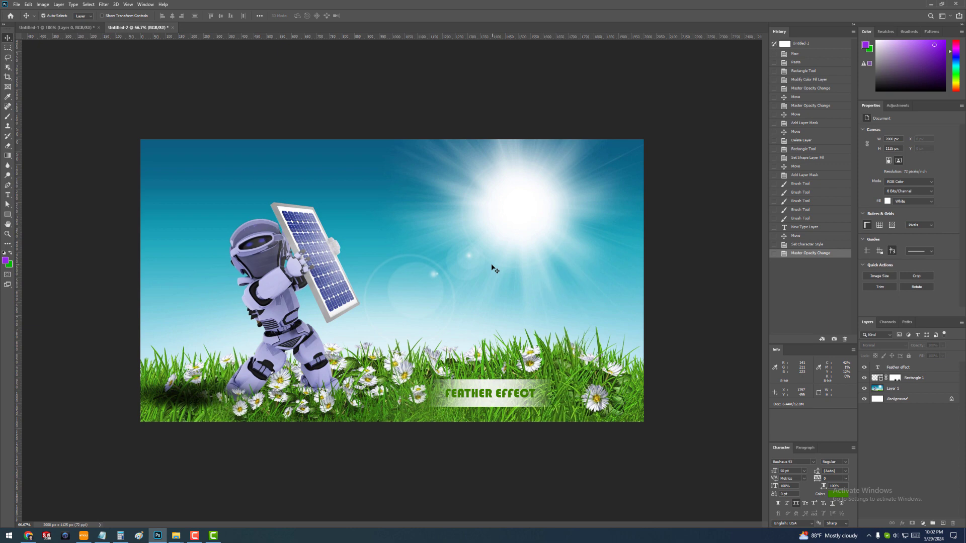
- Draw a second rectangle about 415 × 105 px in the sky above the robot and nudge it right and up
{"action": "left_click", "coordinate": [8, 214]}
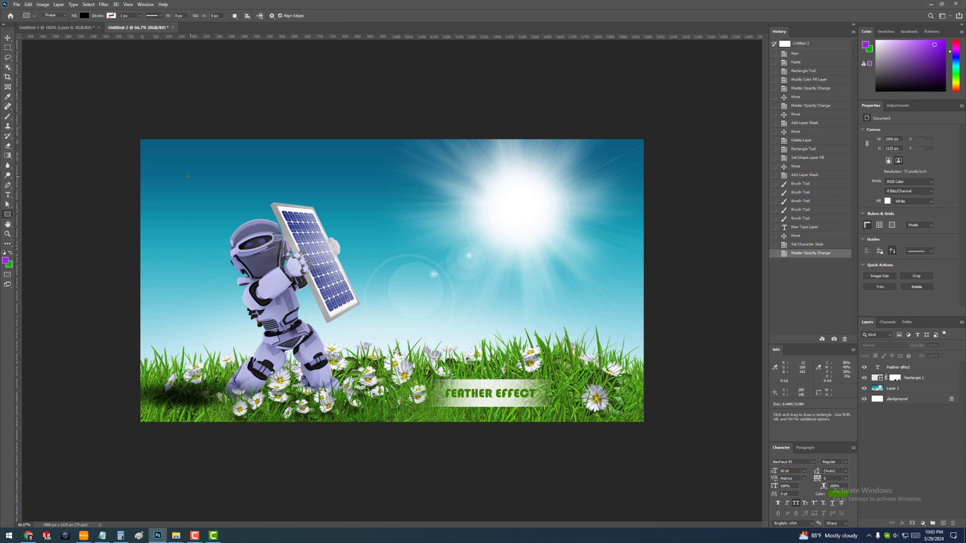
{"action": "left_click_drag", "start_coordinate": [176, 168], "coordinate": [281, 194]}
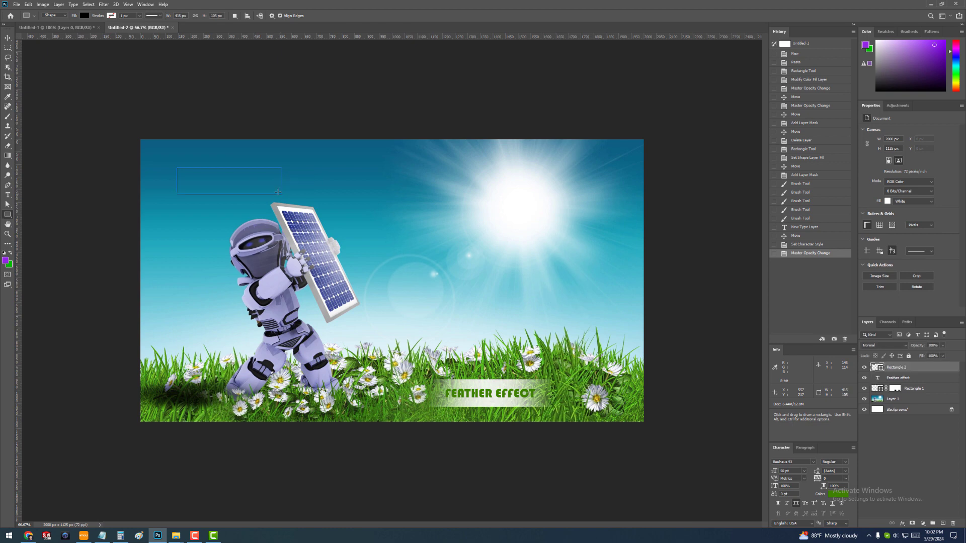
{"action": "left_click", "coordinate": [7, 37]}
{"action": "left_click_drag", "start_coordinate": [253, 186], "coordinate": [260, 181]}
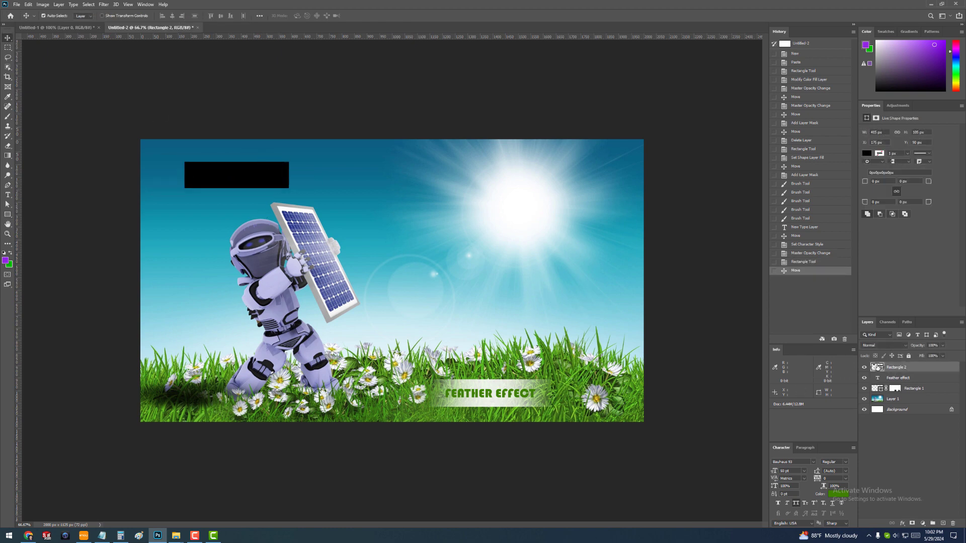
- Change the second rectangle's fill to white (ffffff) and move it left toward the image's edge
{"action": "double_click", "coordinate": [878, 368]}
{"action": "left_click_drag", "start_coordinate": [393, 226], "coordinate": [335, 180]}
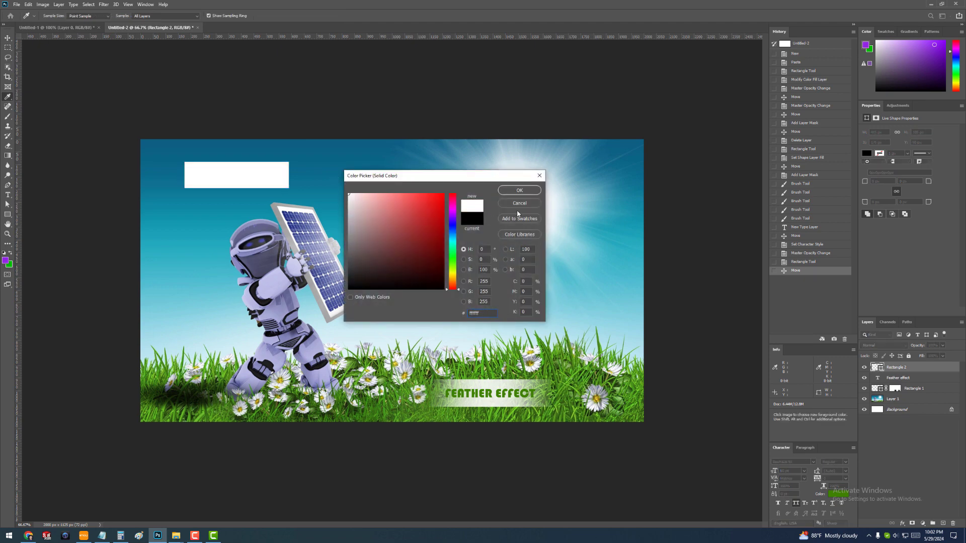
{"action": "left_click", "coordinate": [519, 190]}
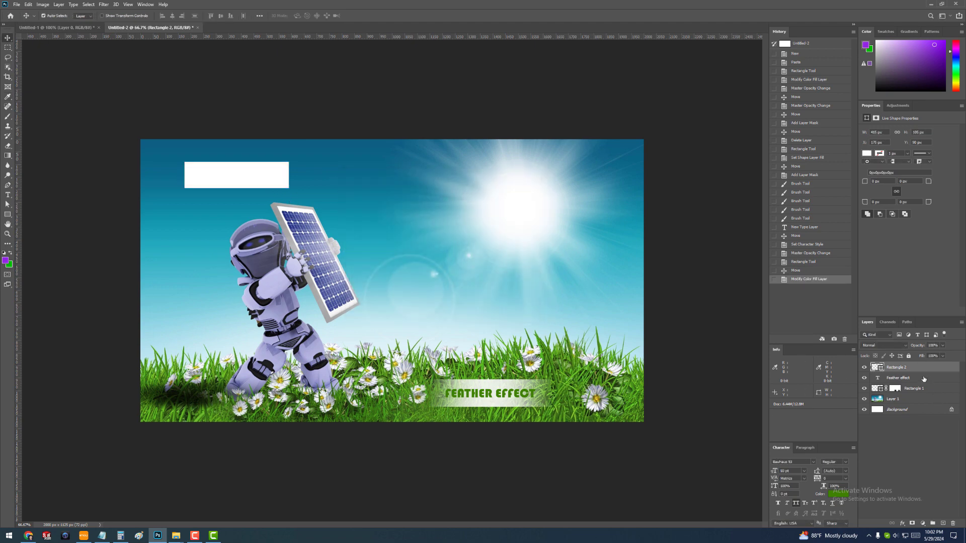
{"action": "left_click_drag", "start_coordinate": [249, 179], "coordinate": [226, 180]}
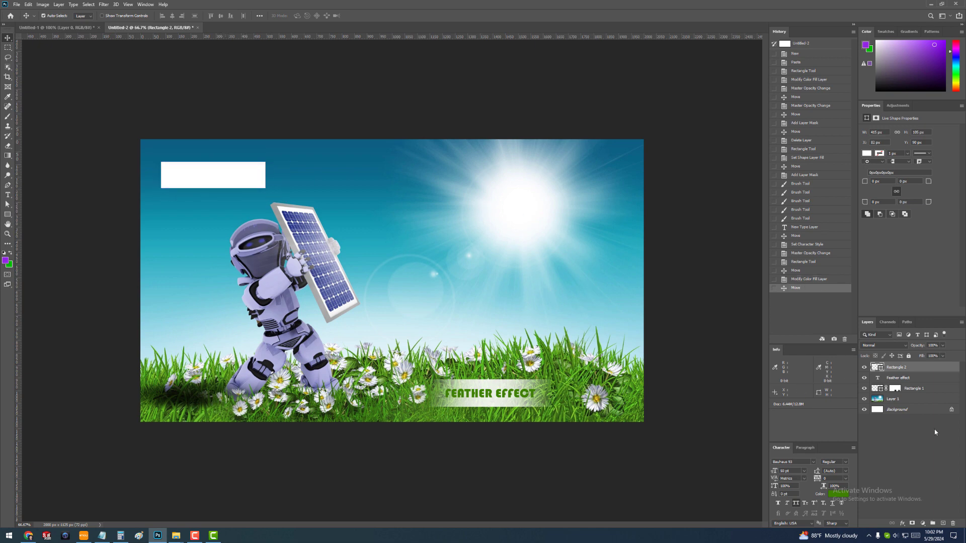
- Rasterize the second rectangle's layer and move it slightly up and left in the sky
{"action": "right_click", "coordinate": [939, 370]}
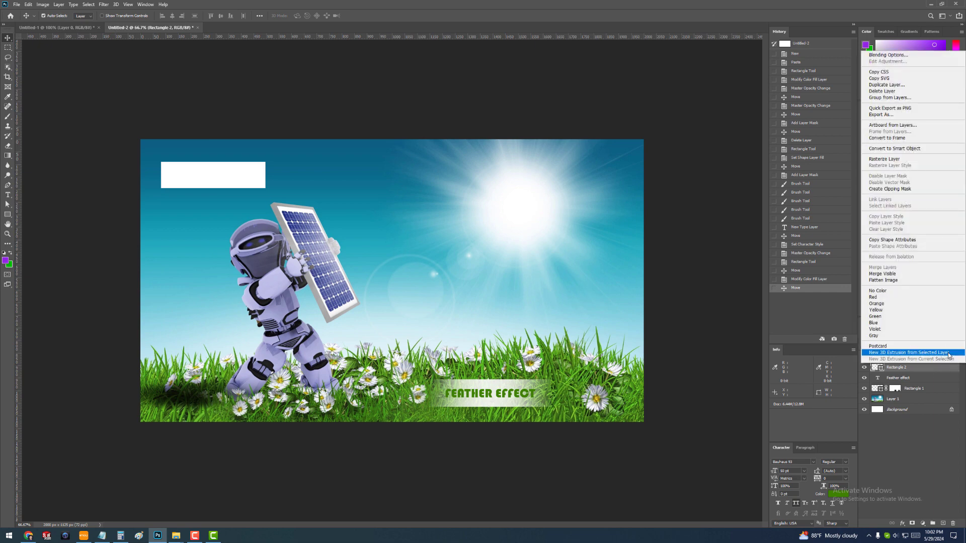
{"action": "left_click", "coordinate": [923, 160]}
{"action": "left_click_drag", "start_coordinate": [209, 163], "coordinate": [226, 175]}
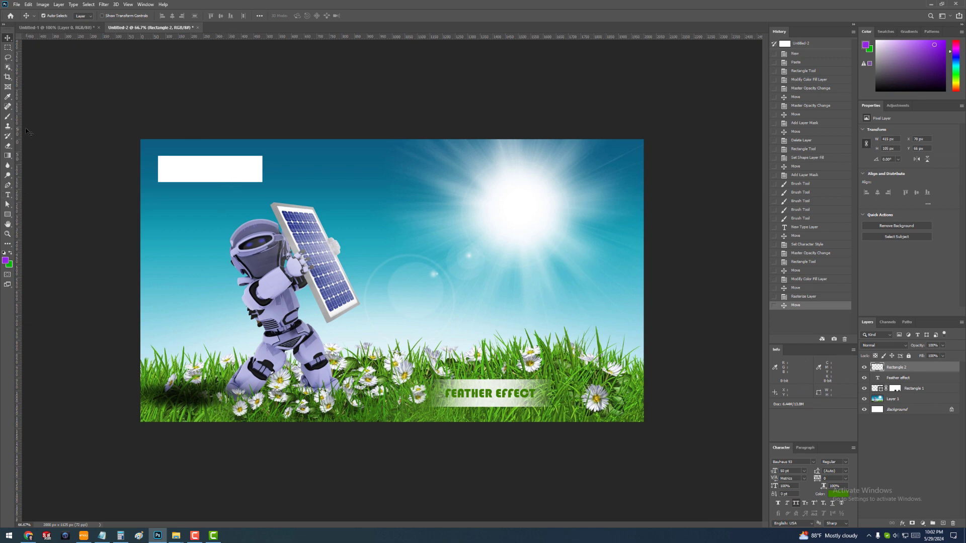
- Set up the Eraser tool with the Soft Round brush at a size of about 174 px
{"action": "left_click", "coordinate": [13, 110]}
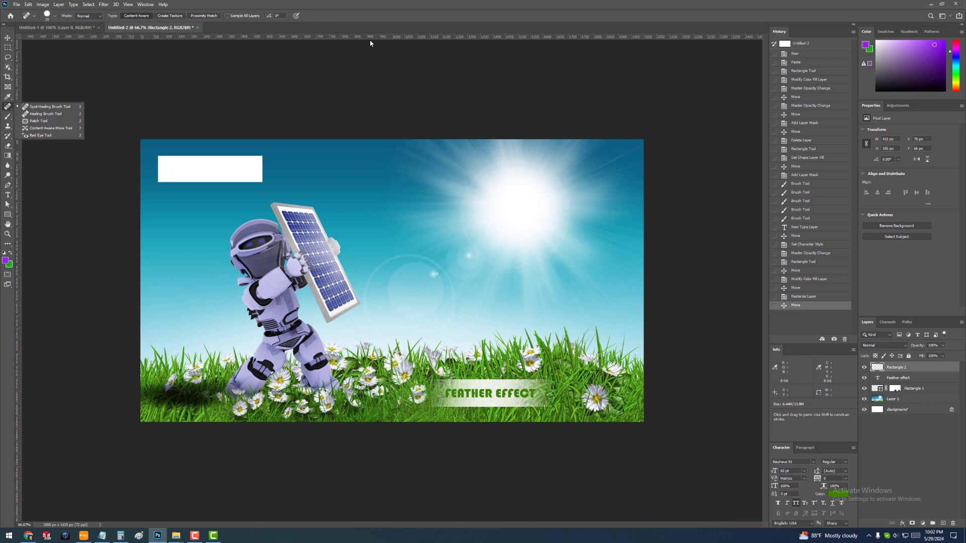
{"action": "left_click", "coordinate": [379, 10]}
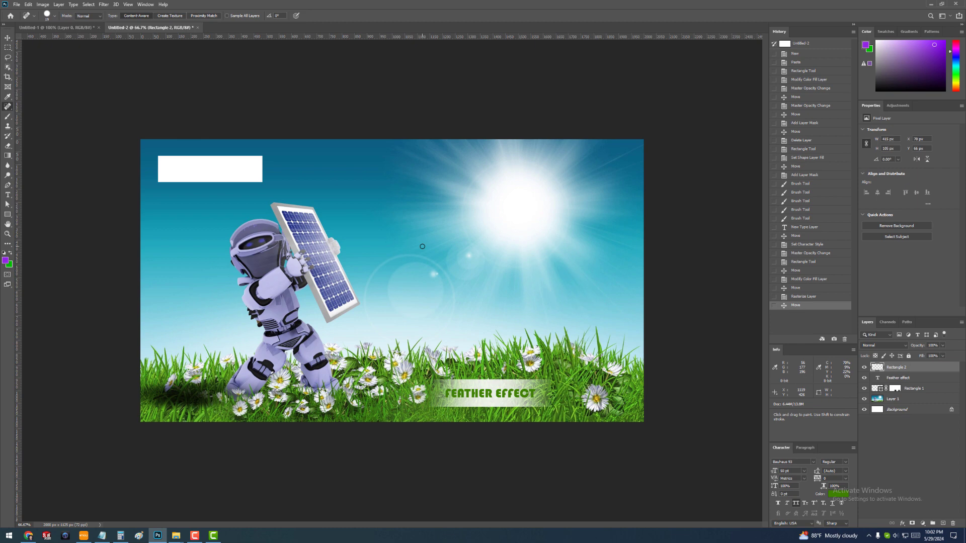
{"action": "key", "text": "e"}
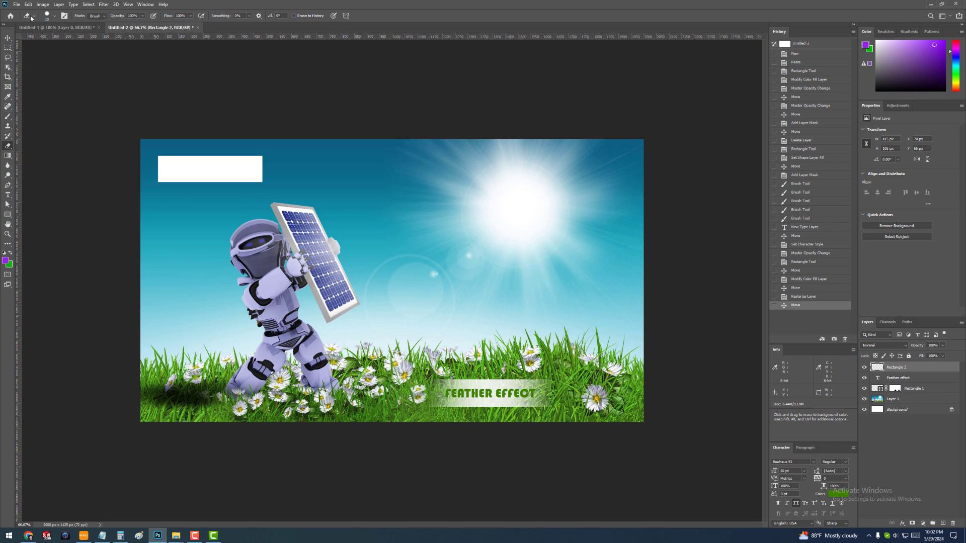
{"action": "left_click", "coordinate": [54, 16]}
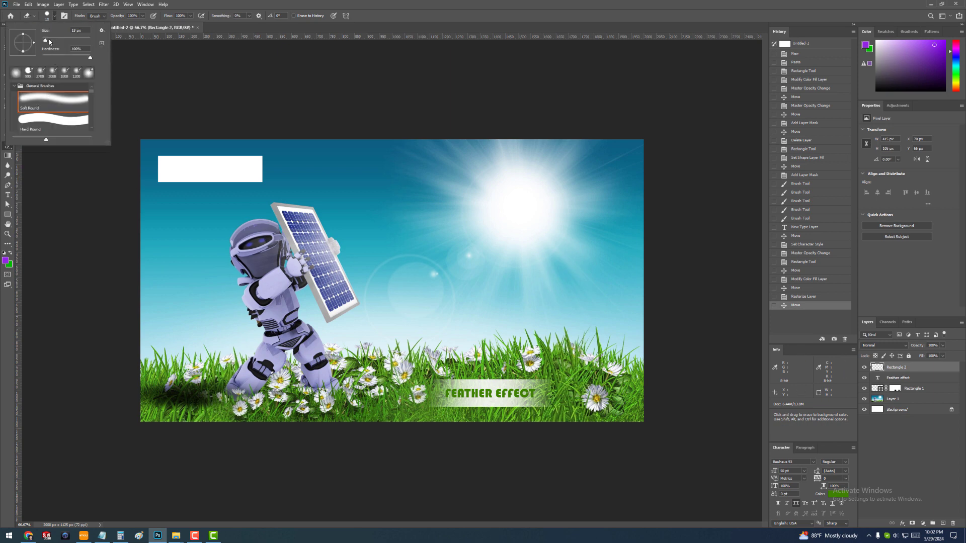
{"action": "left_click_drag", "start_coordinate": [45, 40], "coordinate": [57, 42]}
{"action": "left_click", "coordinate": [63, 103]}
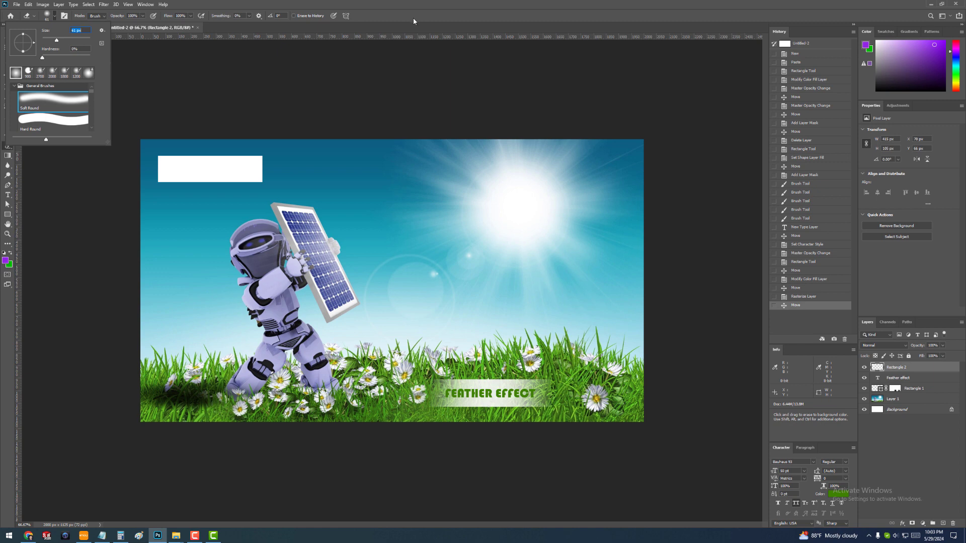
{"action": "left_click_drag", "start_coordinate": [56, 41], "coordinate": [75, 43]}
{"action": "left_click", "coordinate": [327, 158]}
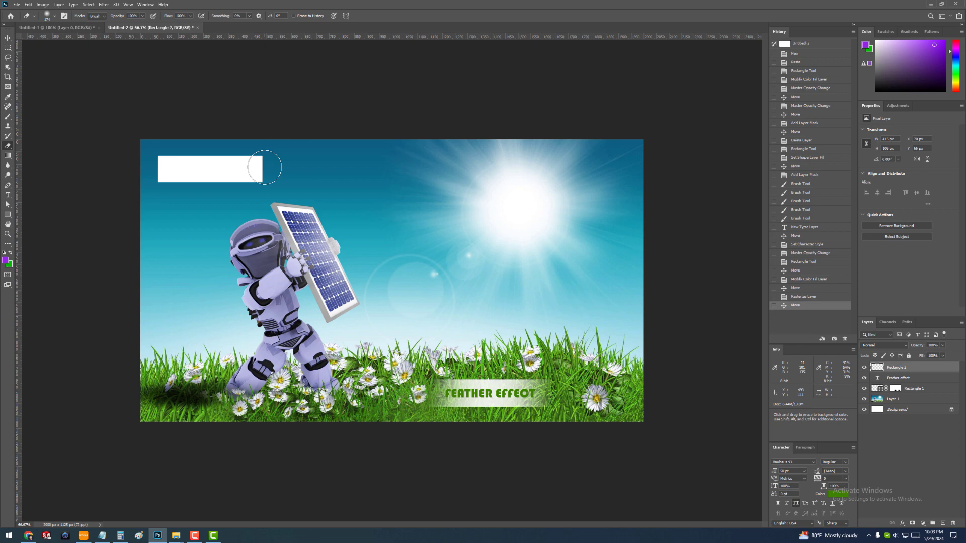
- Softly erase the right and left ends of the white rectangle in the sky and move it slightly left
{"action": "mouse_move", "coordinate": [264, 167]}
{"action": "left_mouse_down"}
{"action": "mouse_move", "coordinate": [263, 151]}
{"action": "mouse_move", "coordinate": [266, 191]}
{"action": "mouse_move", "coordinate": [270, 153]}
{"action": "mouse_move", "coordinate": [270, 174]}
{"action": "left_mouse_up"}
{"action": "mouse_move", "coordinate": [159, 149]}
{"action": "left_mouse_down"}
{"action": "mouse_move", "coordinate": [150, 189]}
{"action": "mouse_move", "coordinate": [162, 190]}
{"action": "left_mouse_up"}
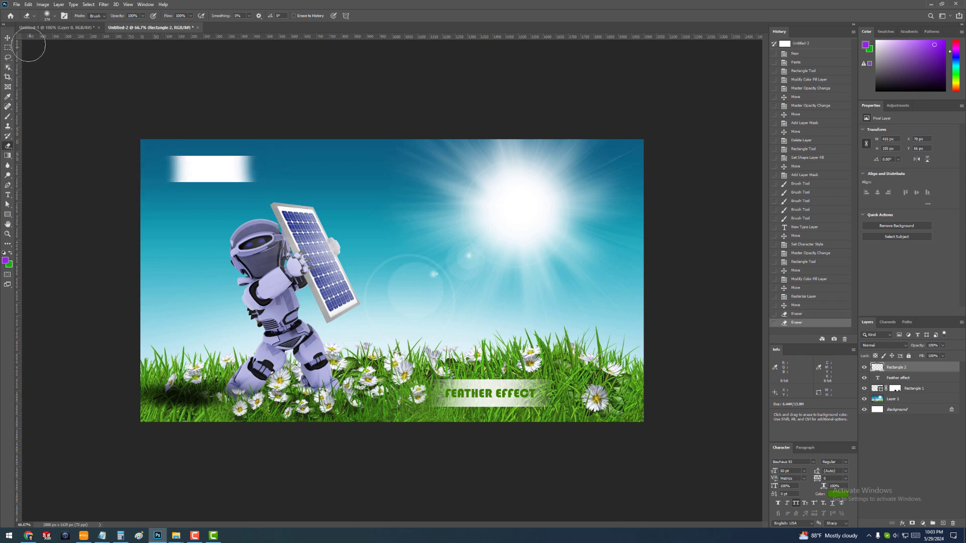
{"action": "left_click", "coordinate": [7, 38]}
{"action": "left_click_drag", "start_coordinate": [241, 146], "coordinate": [236, 148]}
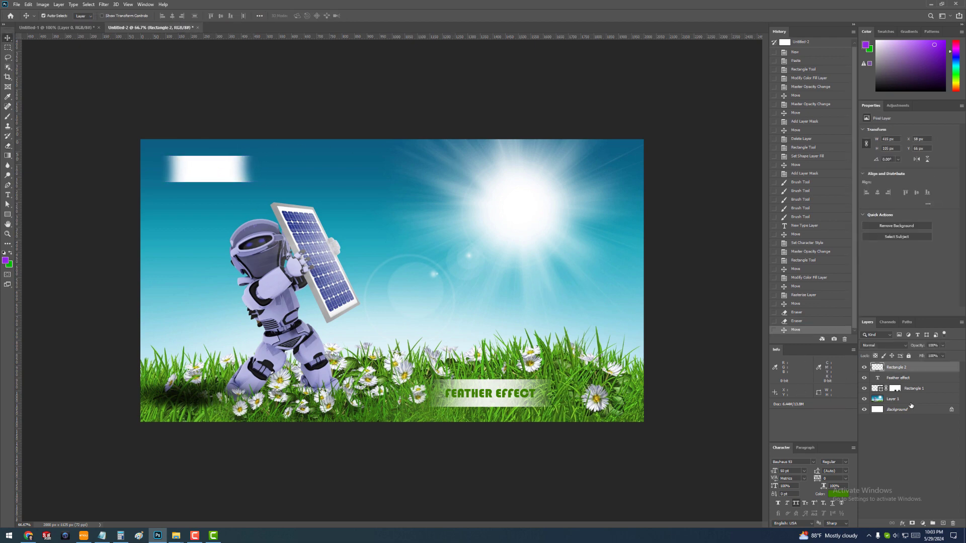